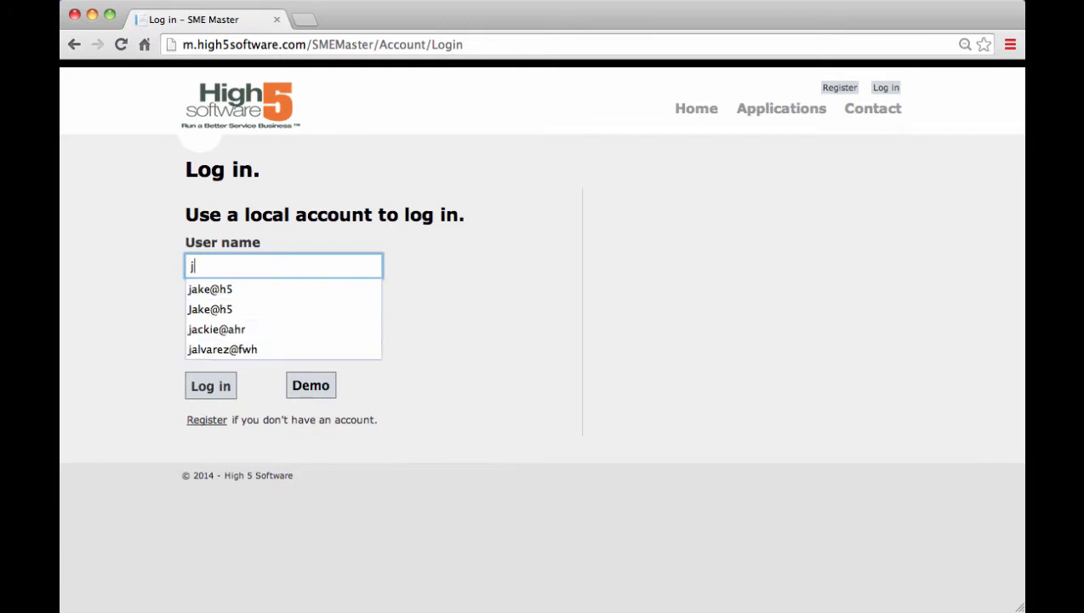
# Log in with the user name and account password, and open the Time Tracker application
pyautogui.press('Down')
pyautogui.press('Tab')
pyautogui.write('••••••••')
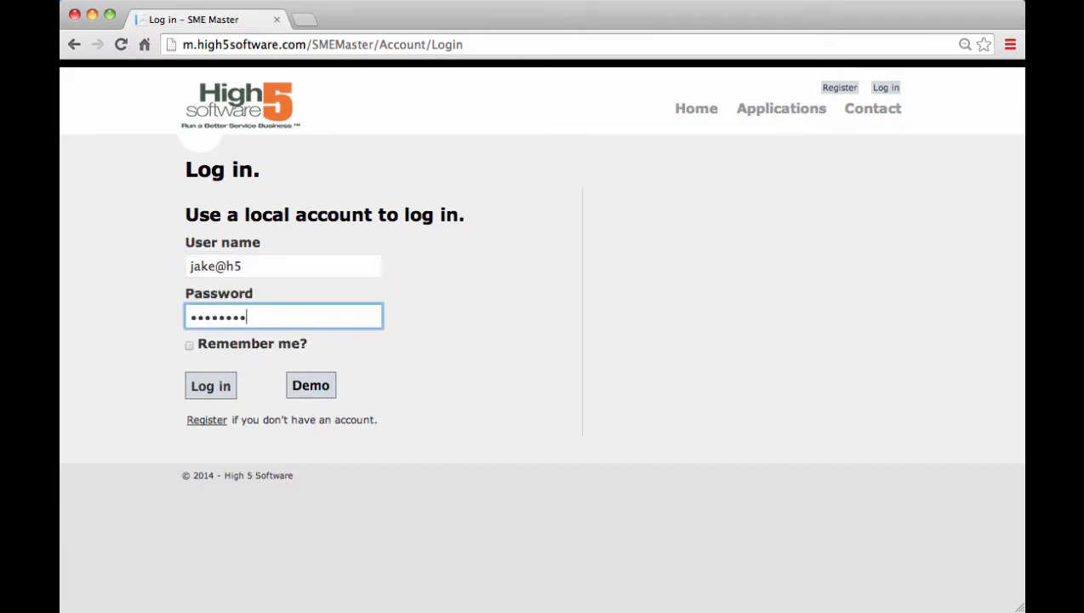
pyautogui.click(211, 394)
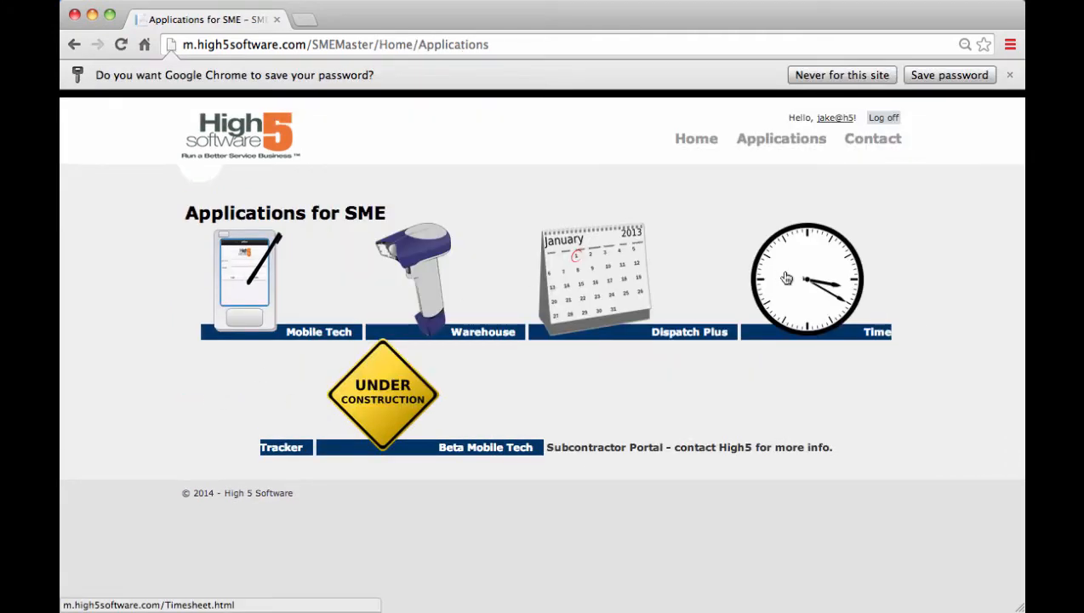
pyautogui.click(786, 278)
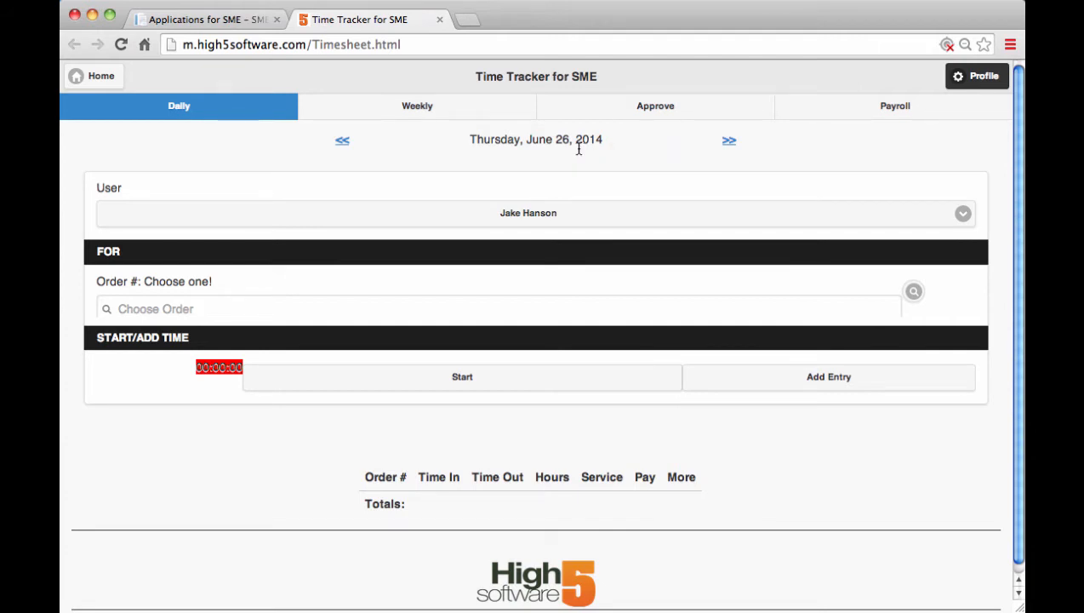
# Check the daily timesheet for June 25, 2014 and return to June 26, 2014
pyautogui.click(342, 146)
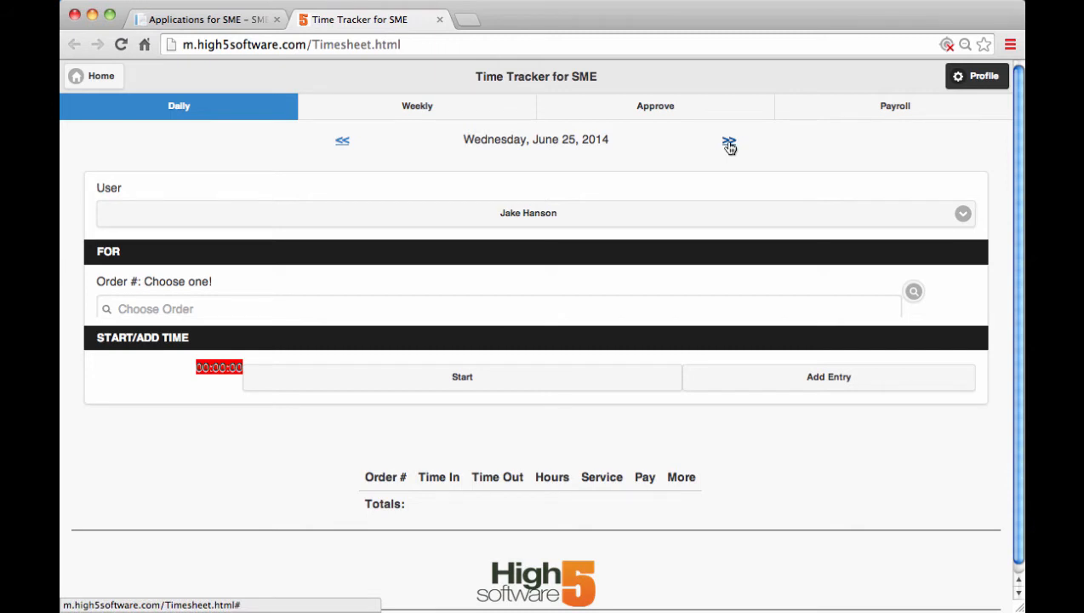
pyautogui.click(730, 147)
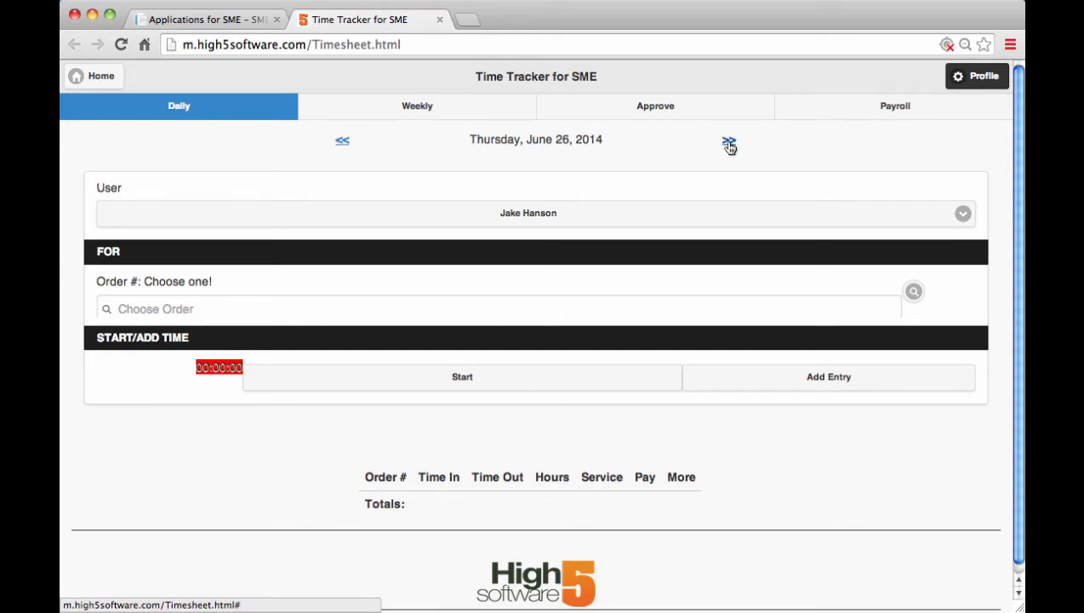
# Find the ABC Lumber Co monthly maintenance order by its order number and choose it for the time entry
pyautogui.click(207, 308)
pyautogui.write('970')
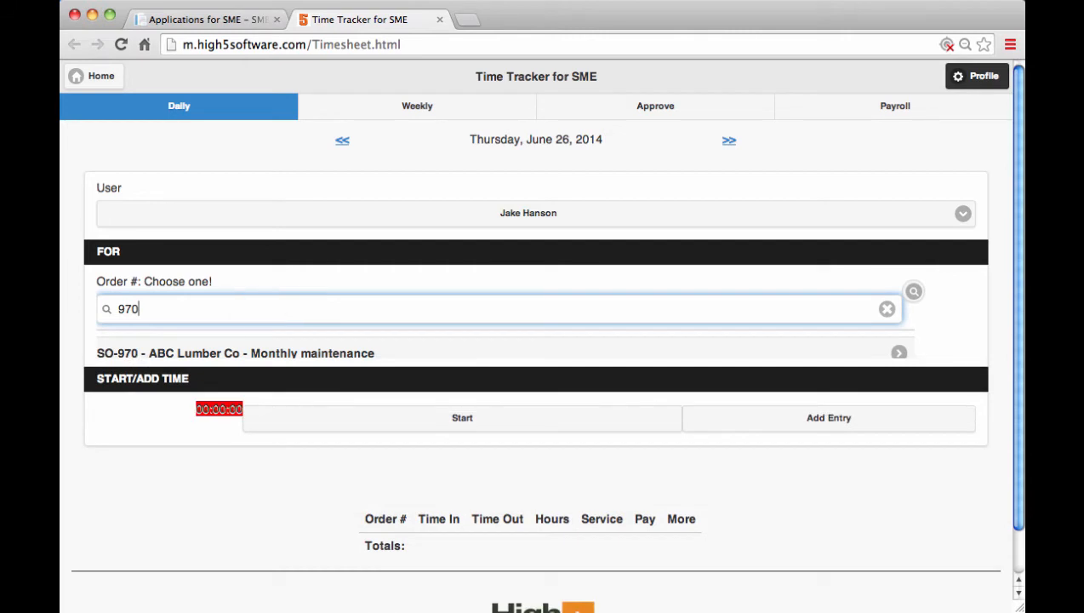
pyautogui.click(218, 353)
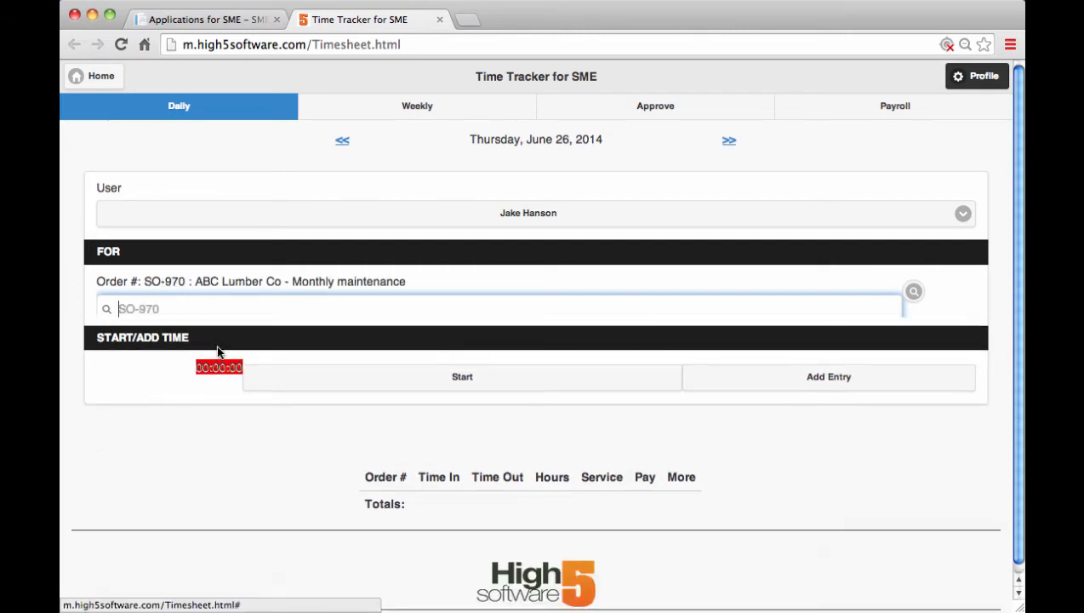
# Search the full order selection list for "abc" and choose the same ABC Lumber Co monthly maintenance order
pyautogui.click(913, 292)
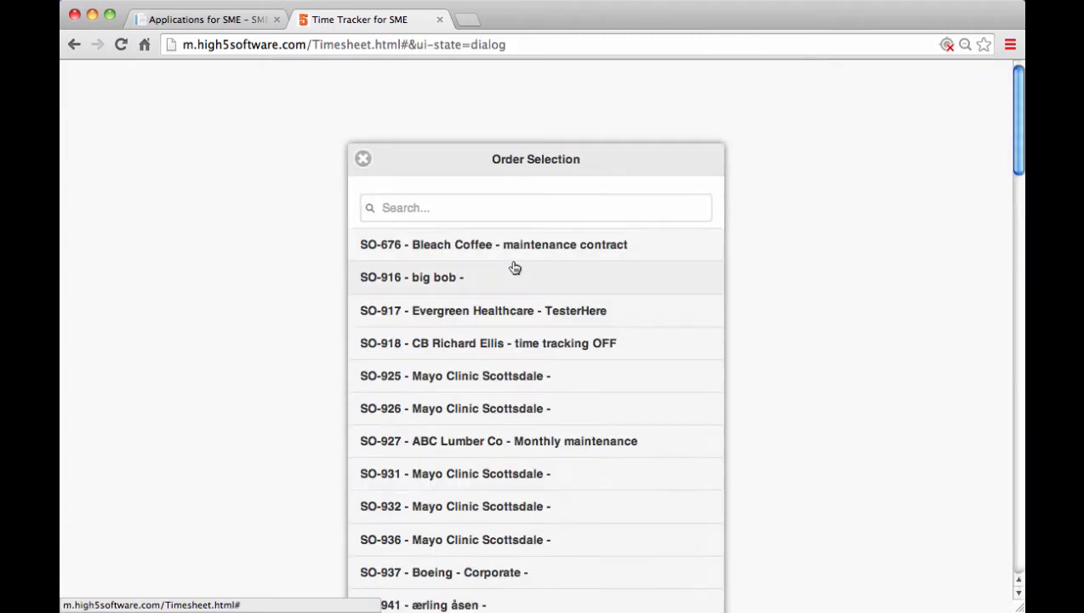
pyautogui.click(482, 209)
pyautogui.write('abc')
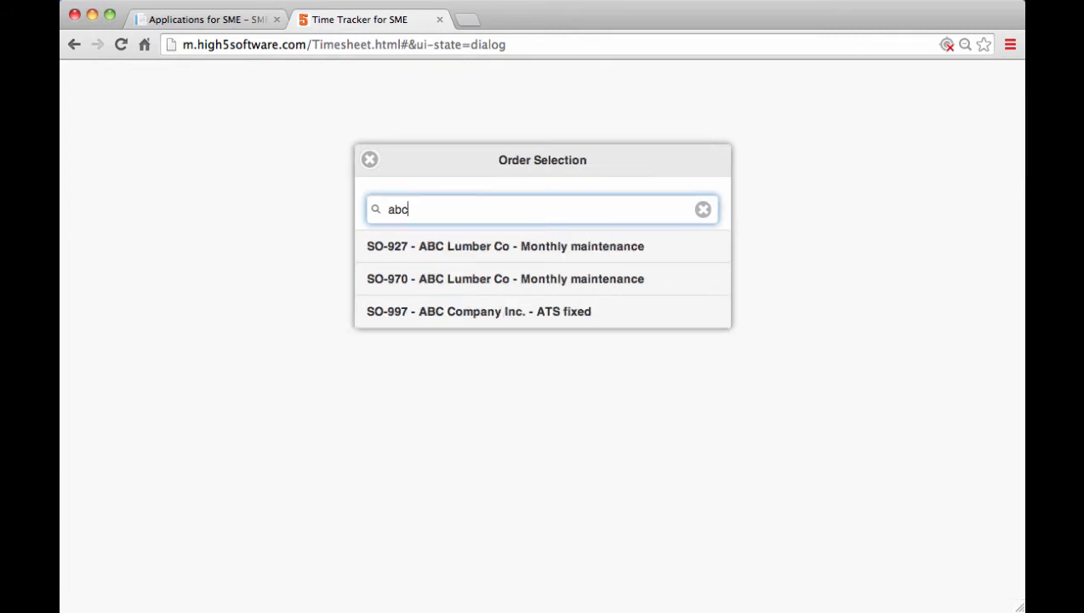
pyautogui.click(443, 278)
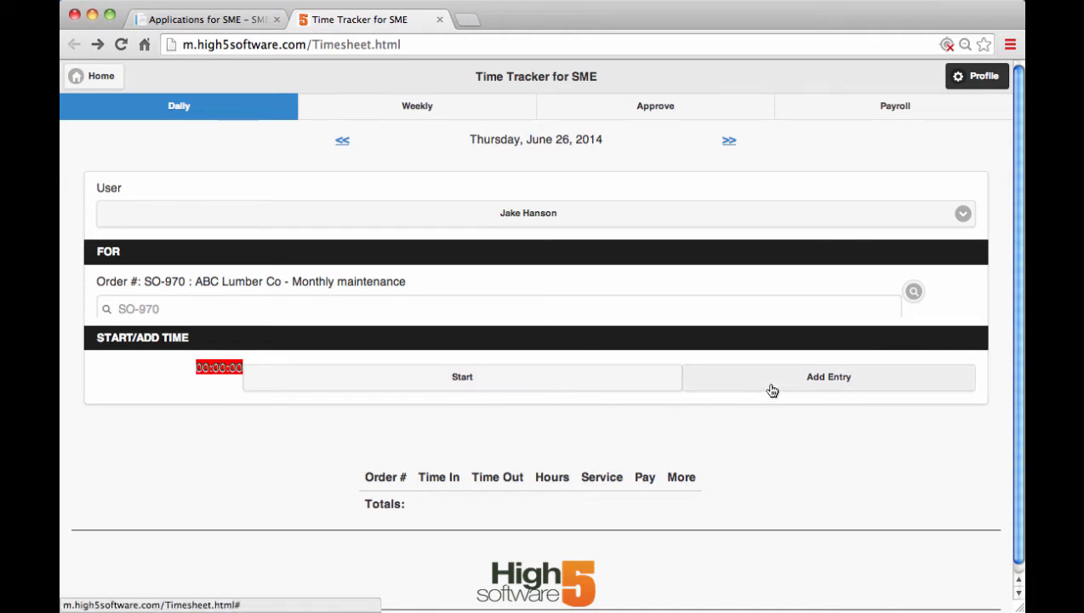
# Start the timer for the ABC Lumber Co order and stop it to record a time entry
pyautogui.click(467, 386)
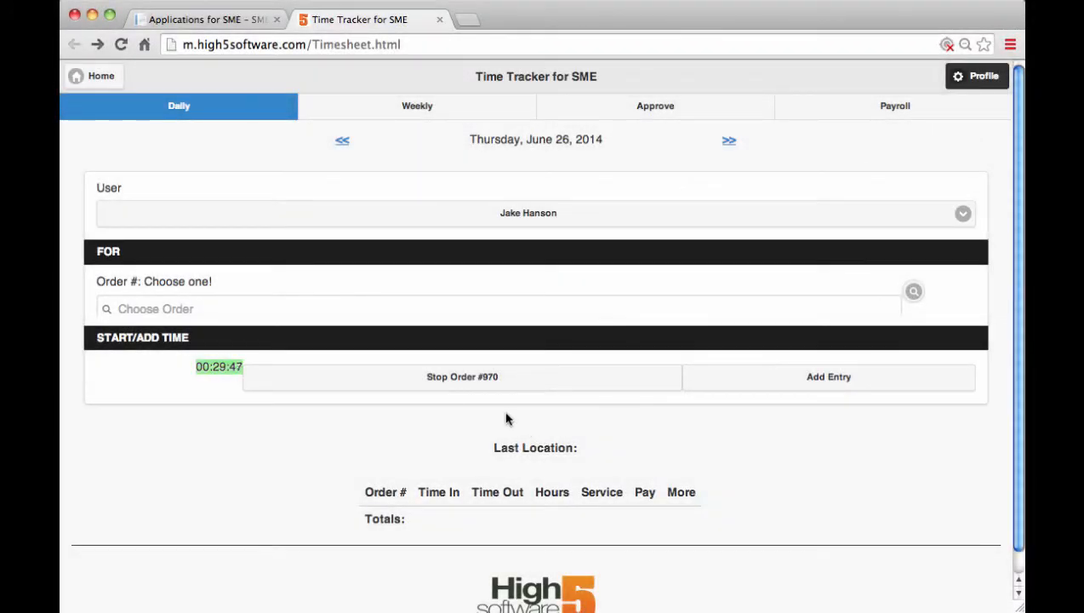
pyautogui.click(478, 392)
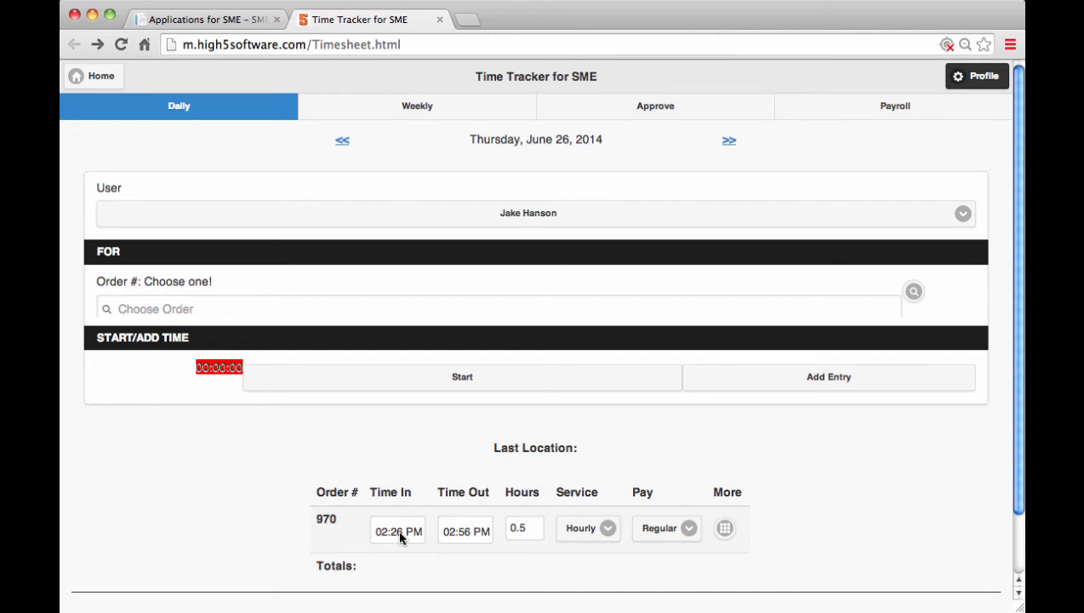
# Set the recorded entry's hours to 0.75 and its service to Travel, and save the entry
pyautogui.click(521, 529)
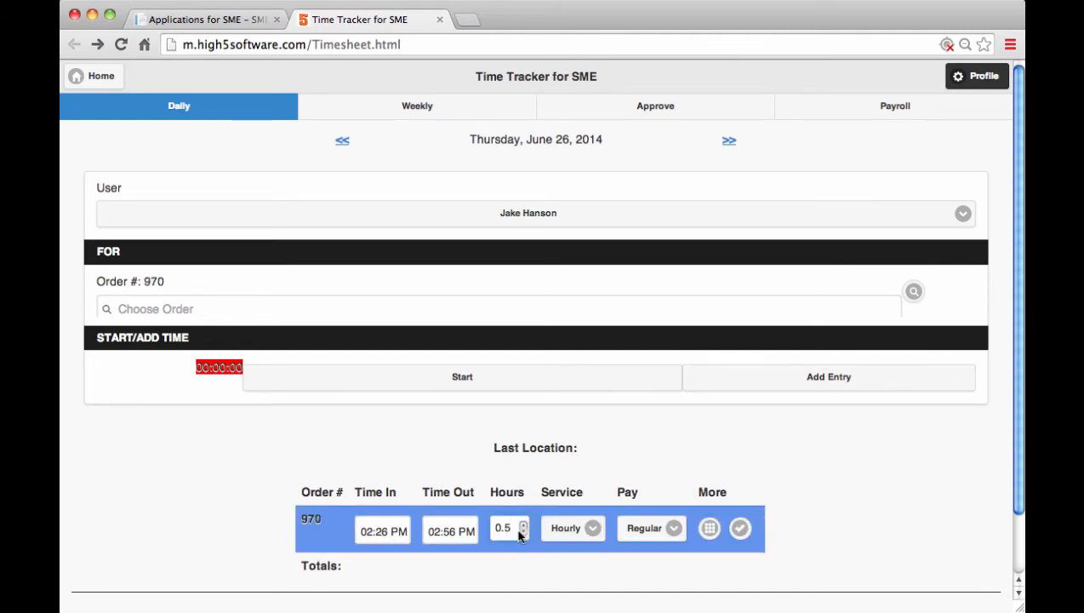
pyautogui.press('BackSpace')
pyautogui.write('75')
pyautogui.click(593, 528)
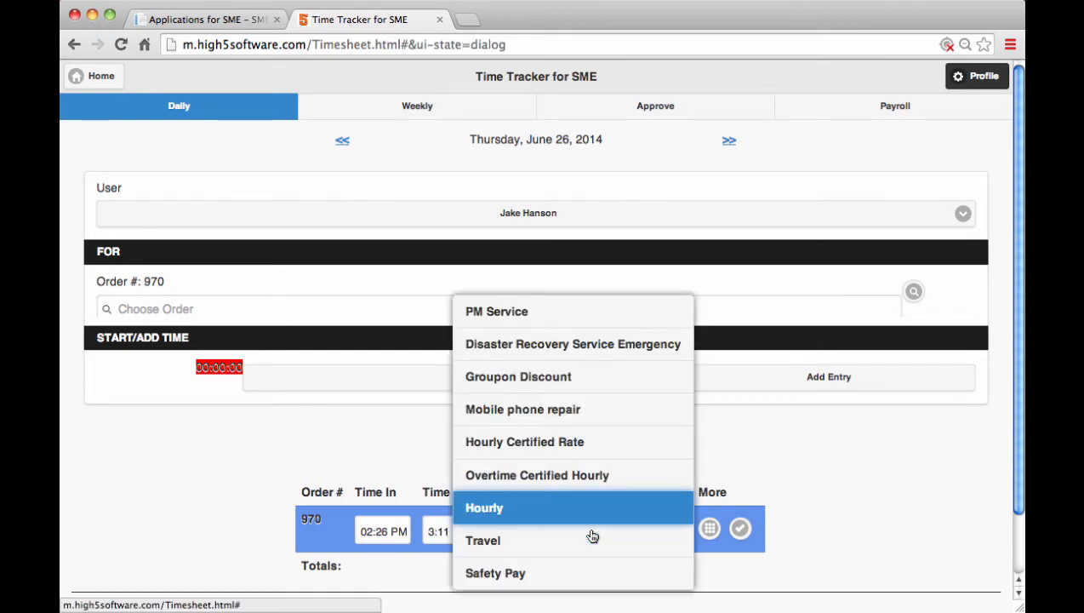
pyautogui.click(540, 544)
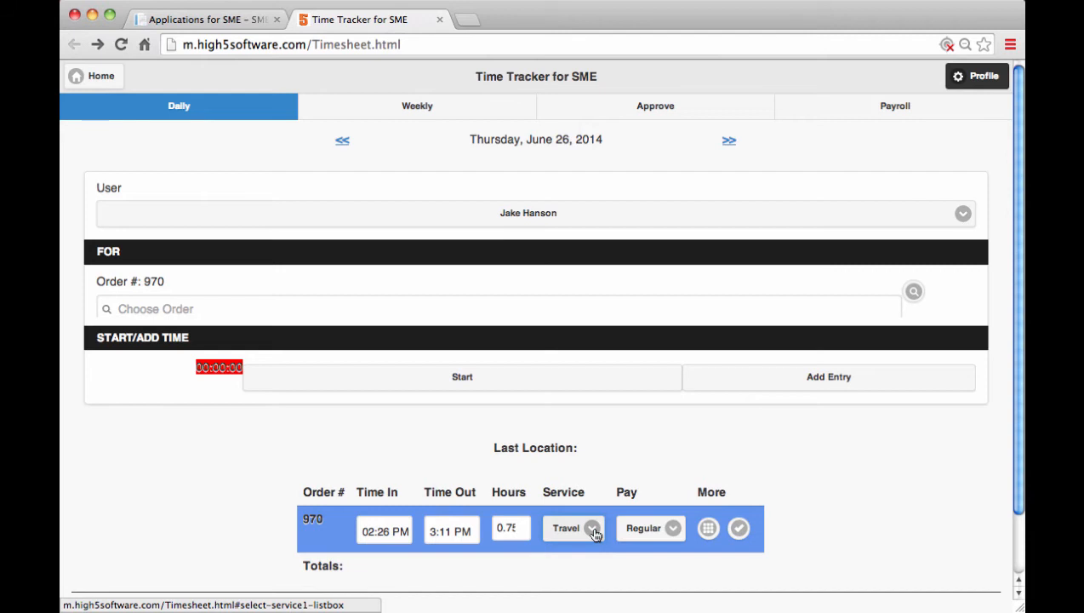
pyautogui.click(739, 529)
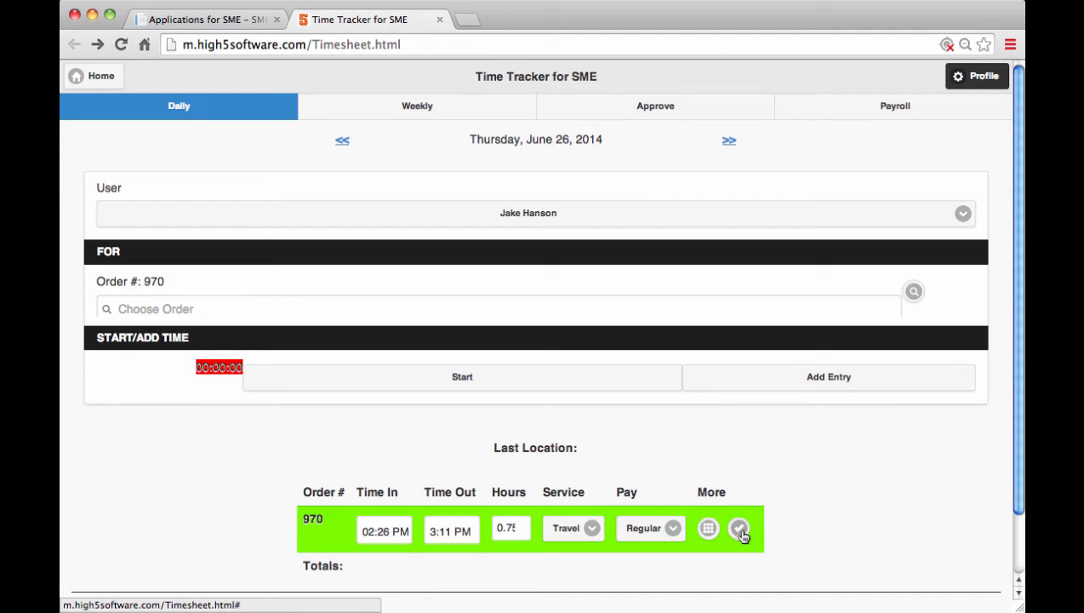
# Describe the work done in the entry's additional options as "travel to job site"
pyautogui.click(709, 529)
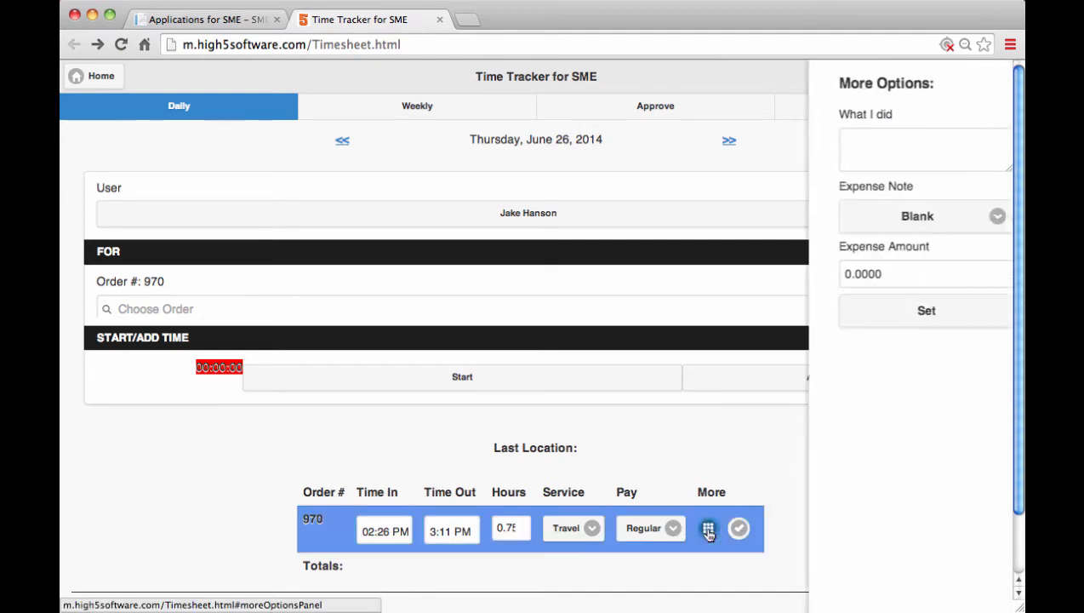
pyautogui.click(902, 143)
pyautogui.write('tr')
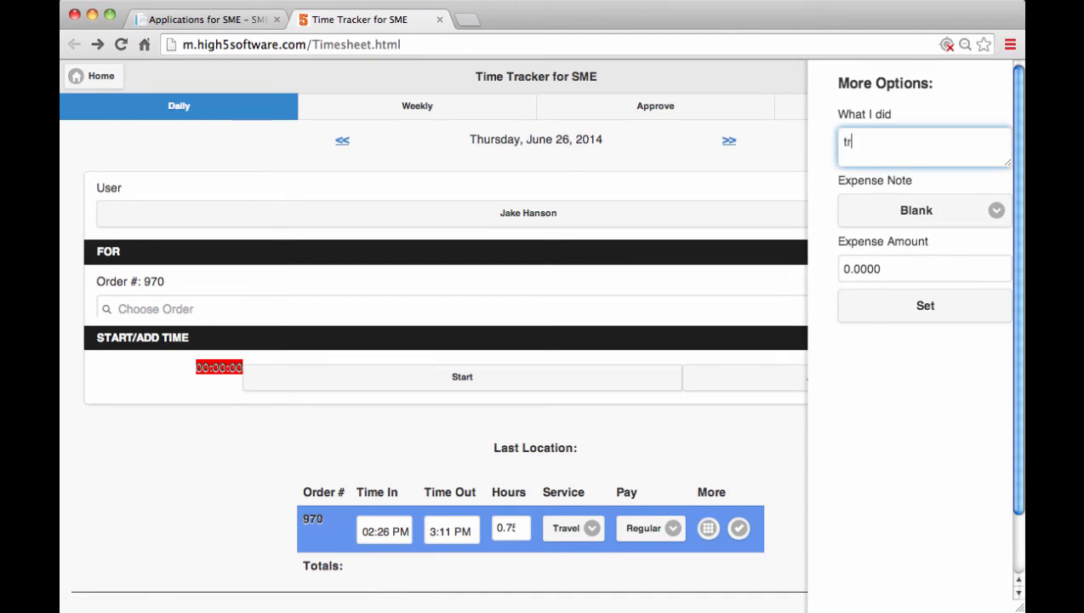
pyautogui.write('avel to job site')
# Add a Parking expense with an amount of 5 to the entry and save it
pyautogui.click(926, 210)
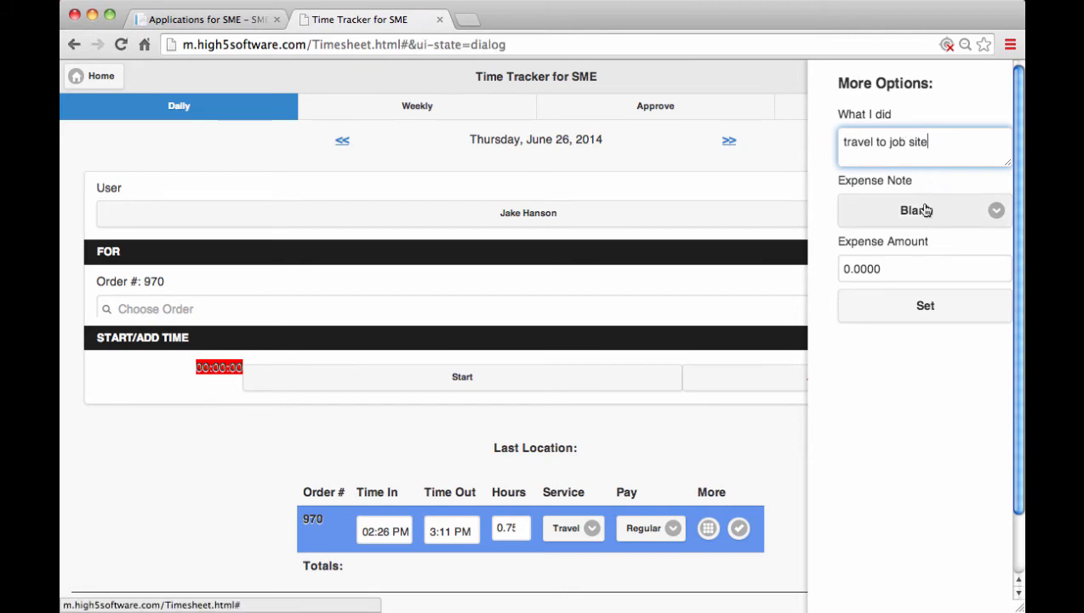
pyautogui.click(907, 226)
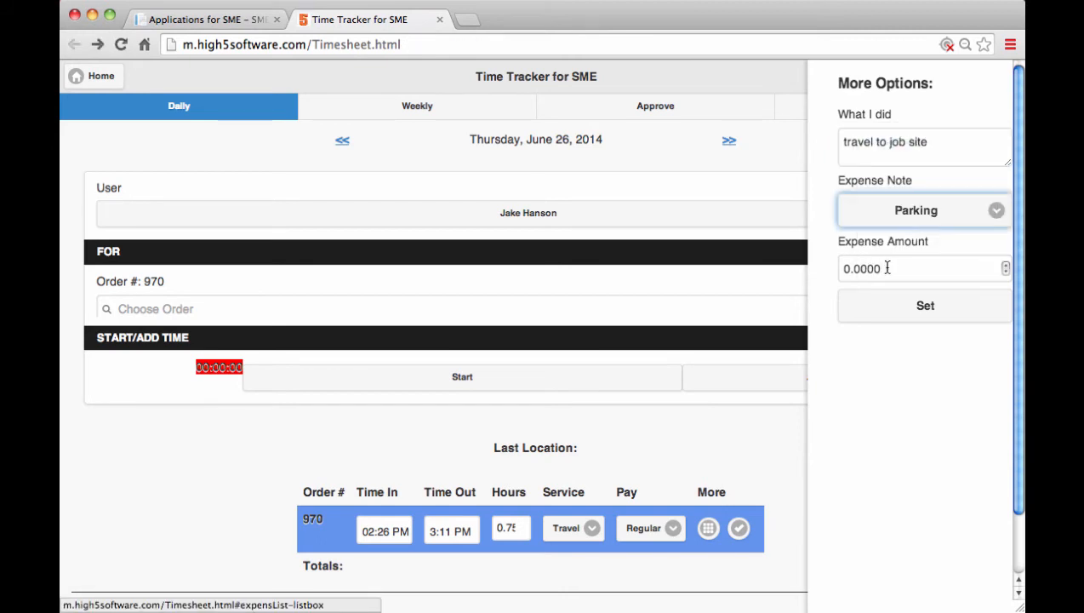
pyautogui.click(888, 268)
pyautogui.write('5')
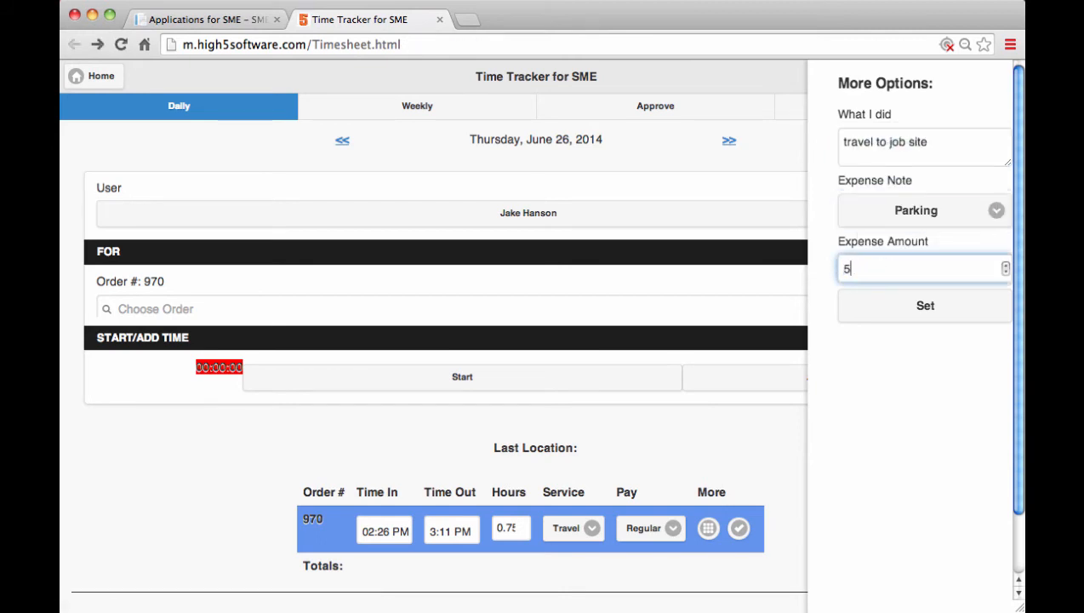
pyautogui.click(904, 308)
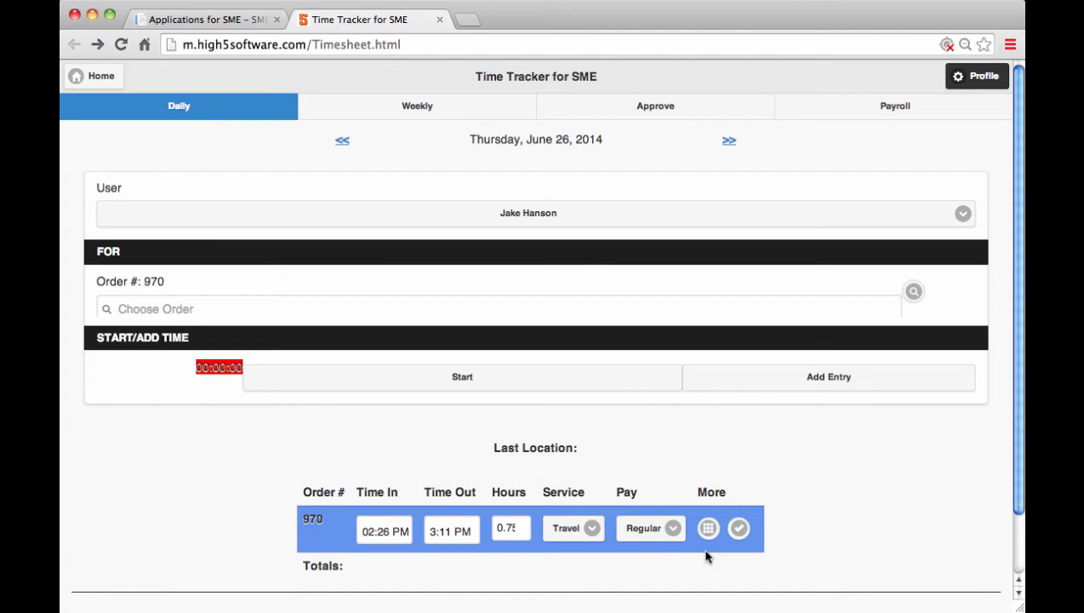
pyautogui.click(739, 528)
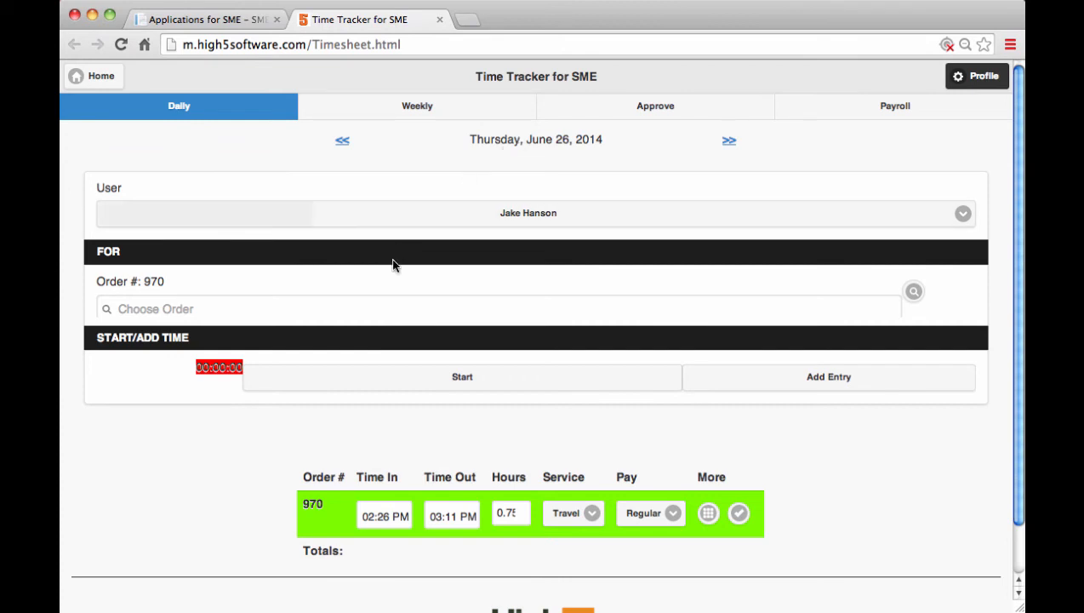
# Choose the Kennydale Elementry quarterly maintenance order by its order number and add a manual time entry for it
pyautogui.click(379, 310)
pyautogui.write('1024')
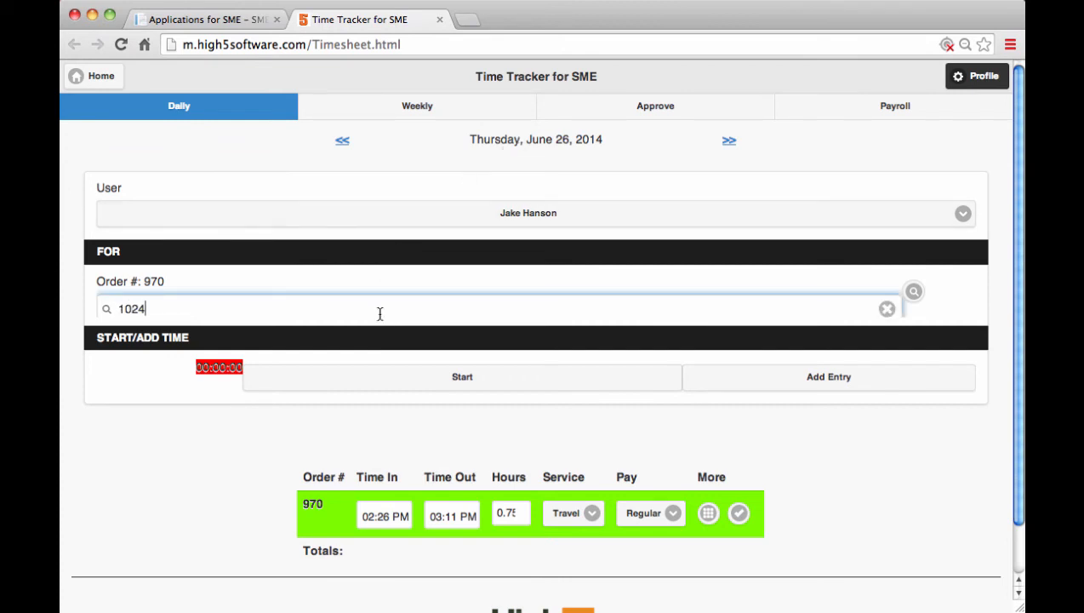
pyautogui.click(262, 354)
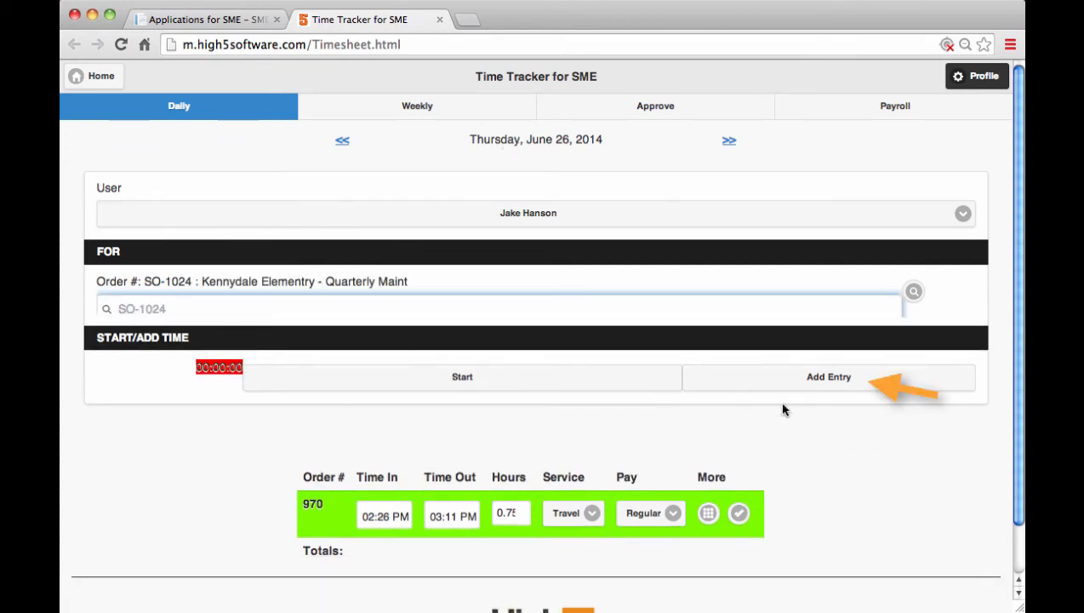
pyautogui.click(847, 382)
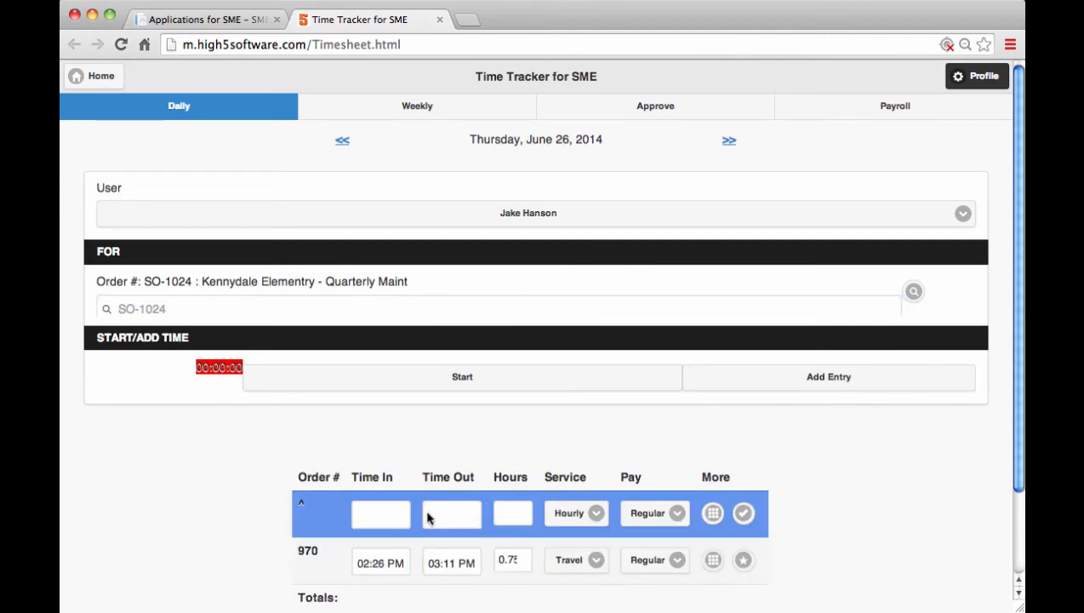
# Set the new entry's time in to 8:32 AM and its hours to 2, and save the entry
pyautogui.click(379, 515)
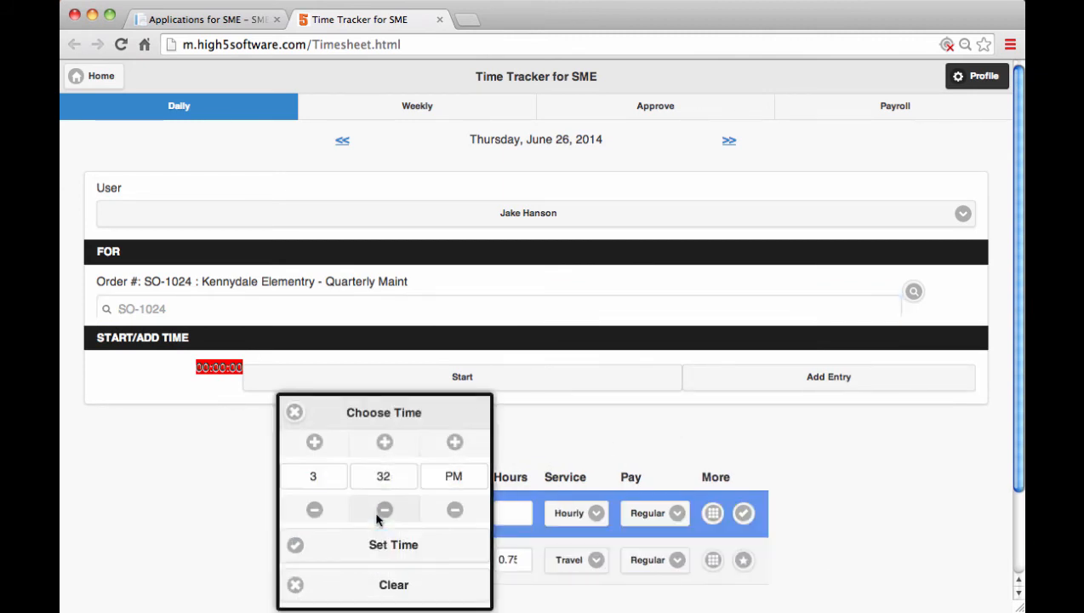
pyautogui.click(331, 477)
pyautogui.write('8')
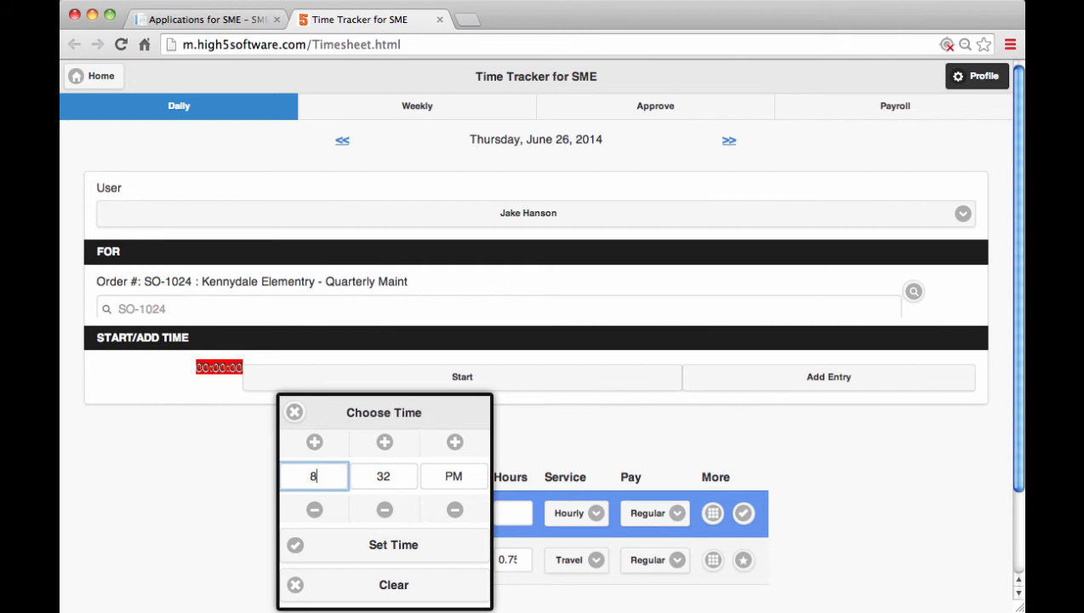
pyautogui.click(402, 541)
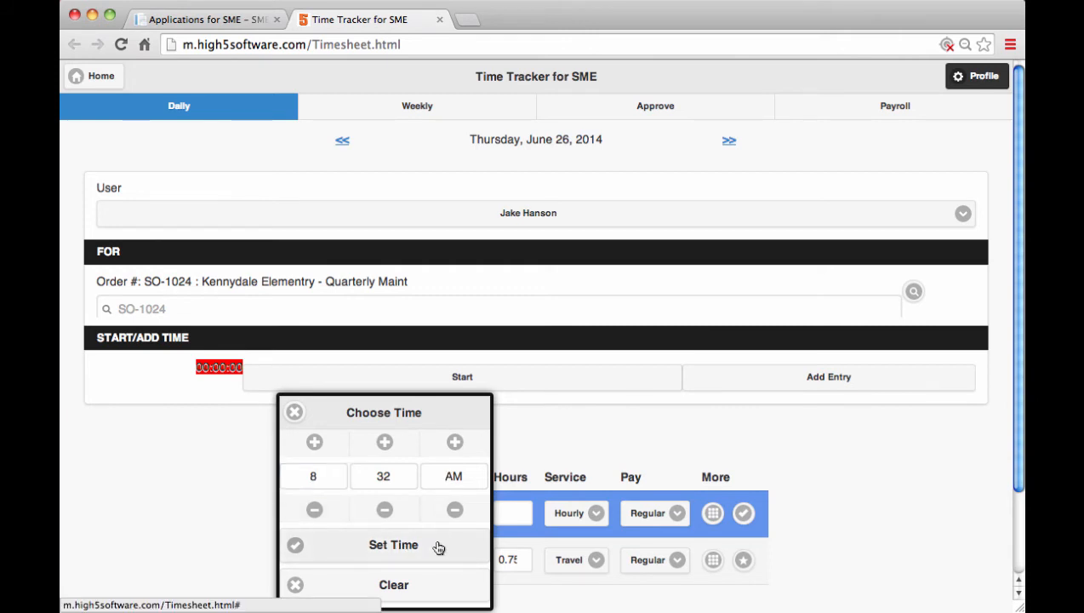
pyautogui.click(438, 545)
pyautogui.click(508, 514)
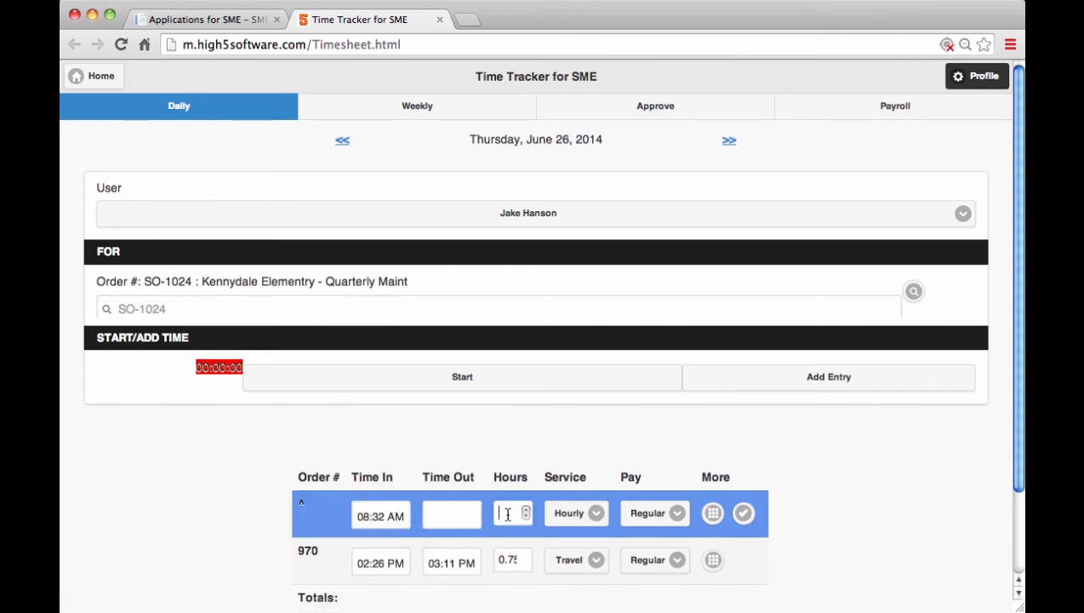
pyautogui.write('2')
pyautogui.press('Tab')
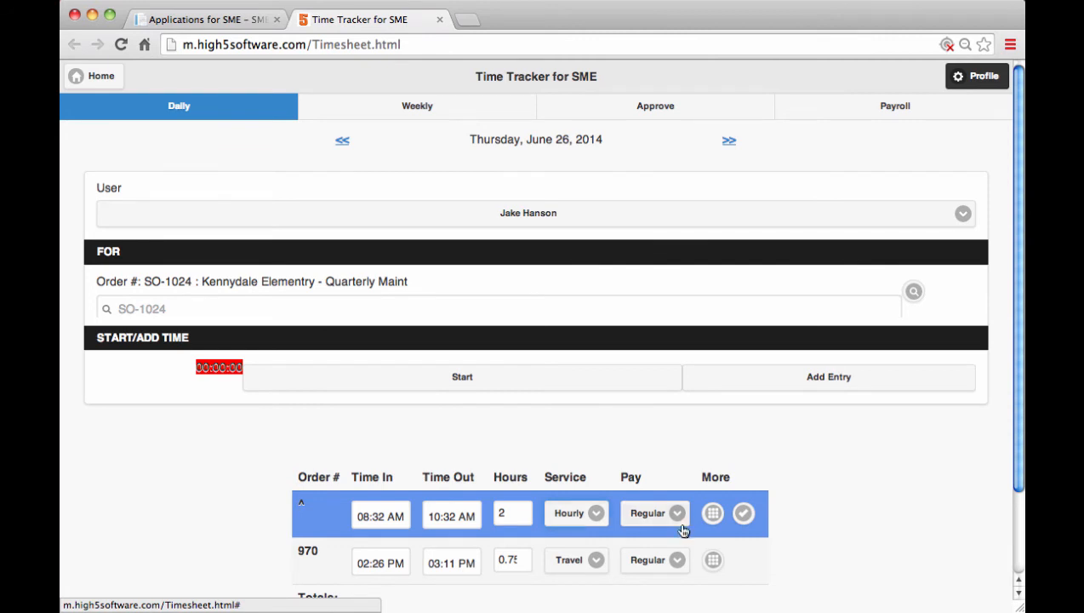
pyautogui.click(744, 515)
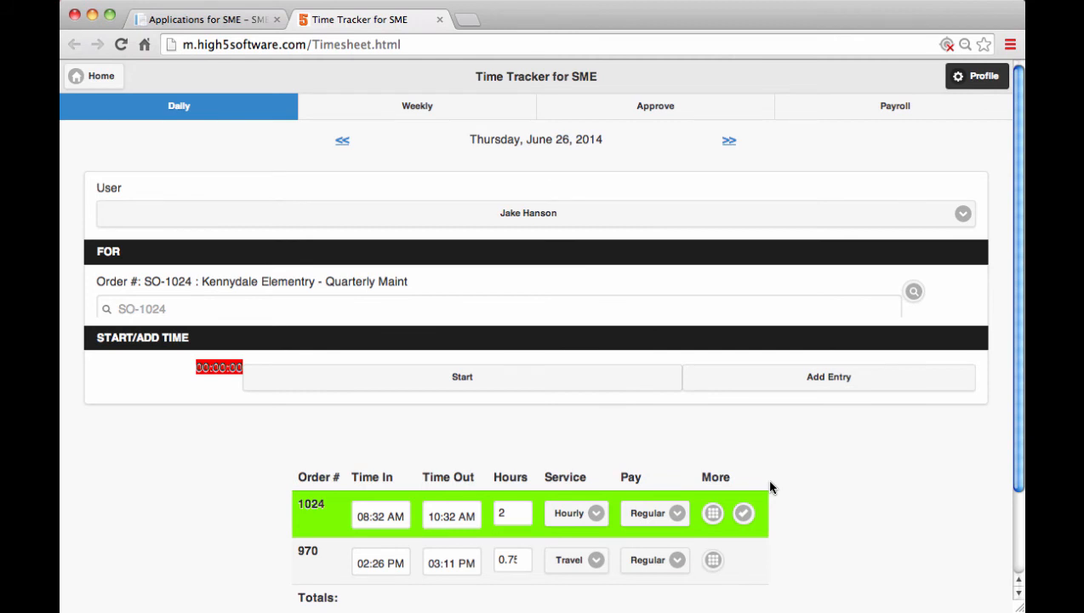
# Open the weekly timesheet, then collapse and re-expand the new entries to review them
pyautogui.click(417, 108)
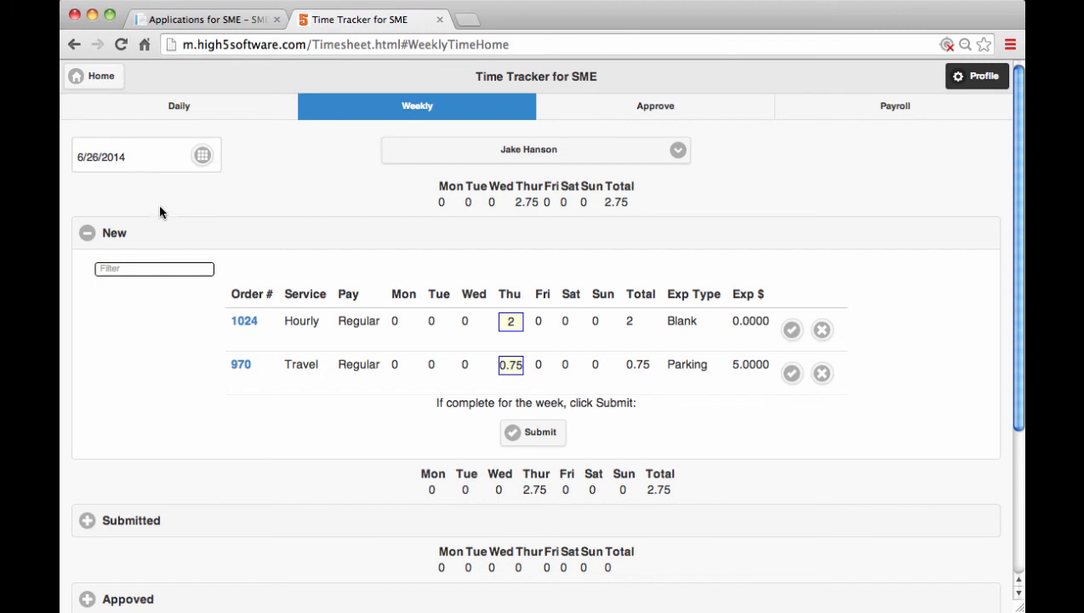
pyautogui.click(157, 234)
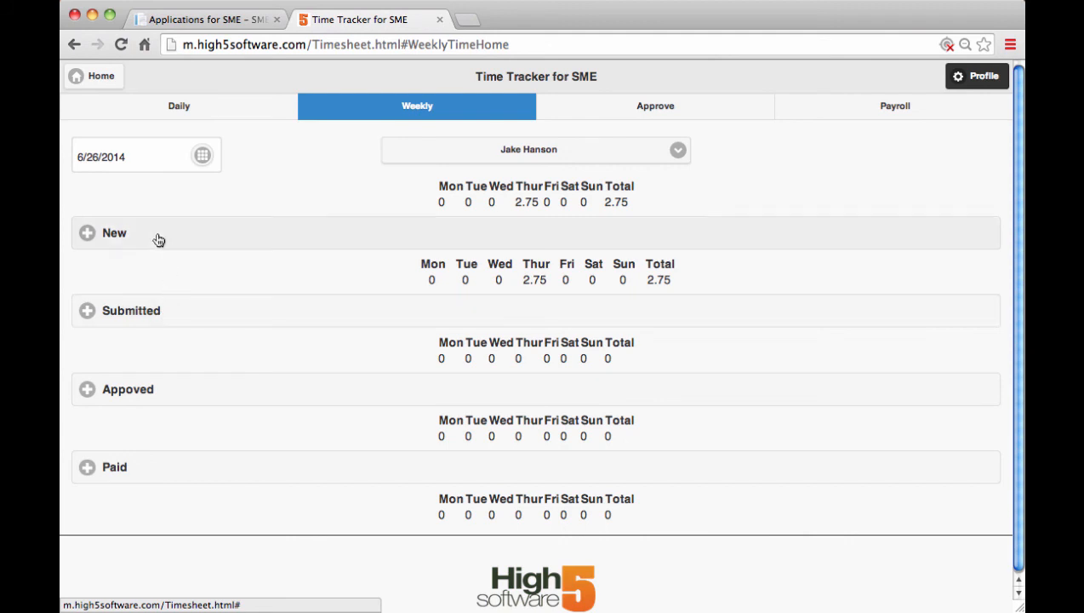
pyautogui.click(91, 233)
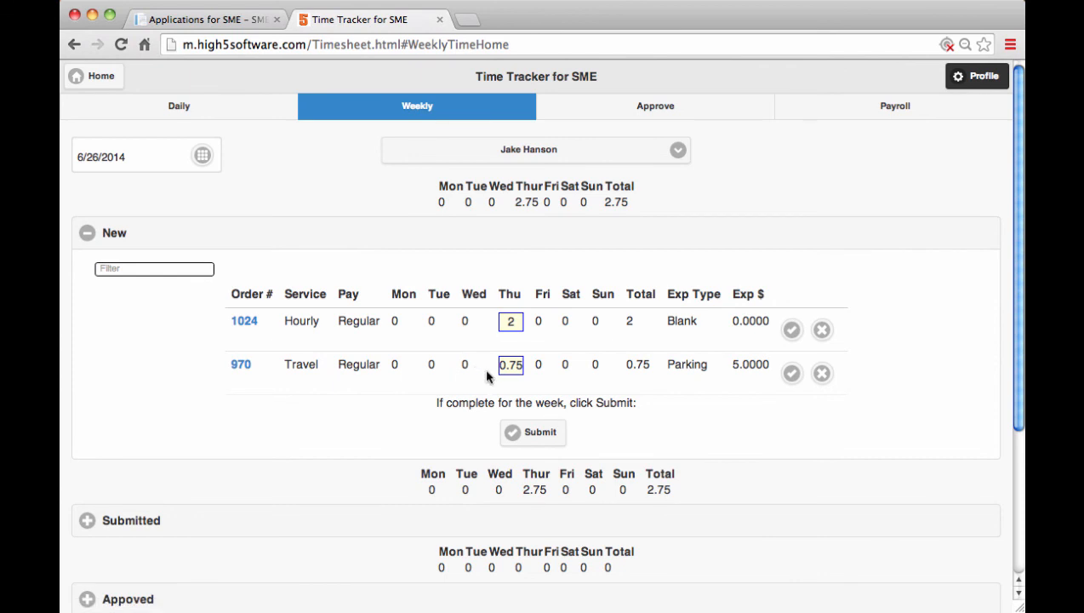
# Set the Travel entry's Thursday hours to 1 in the weekly timesheet and save the row
pyautogui.click(509, 365)
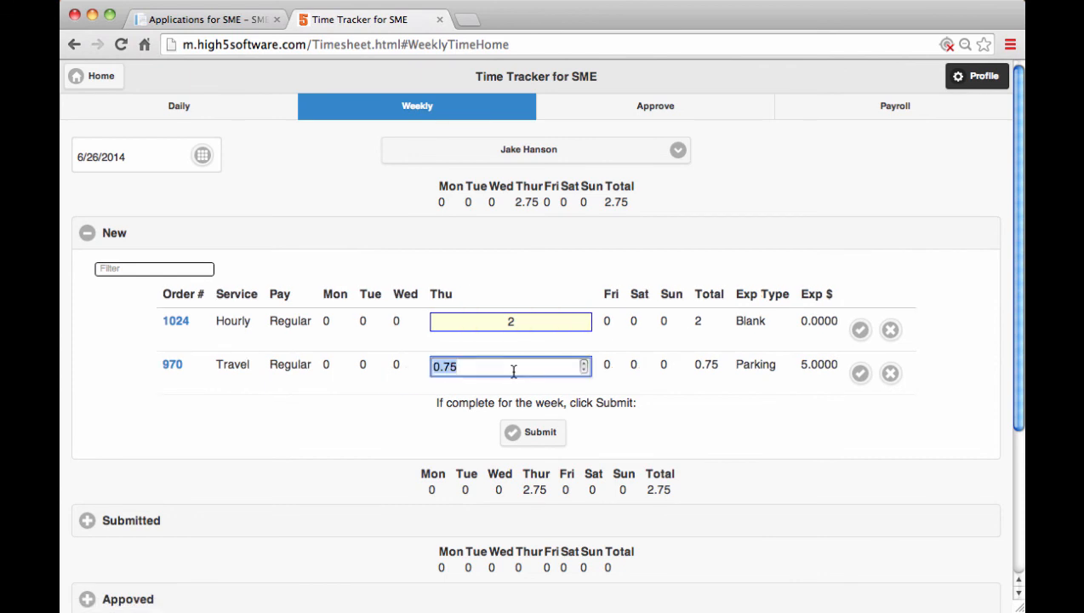
pyautogui.write('1')
pyautogui.click(728, 430)
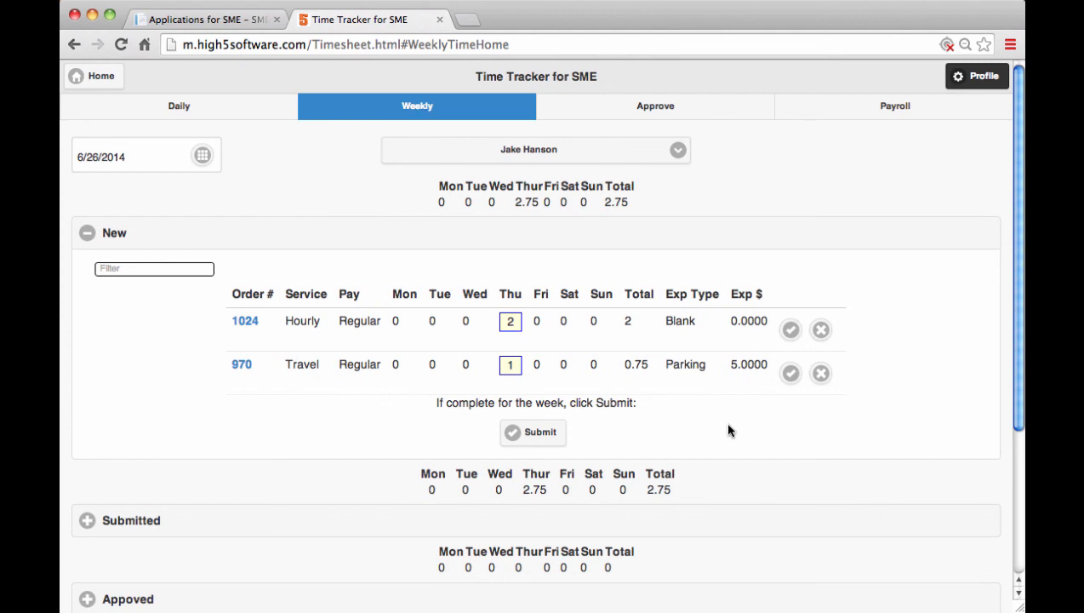
pyautogui.click(790, 374)
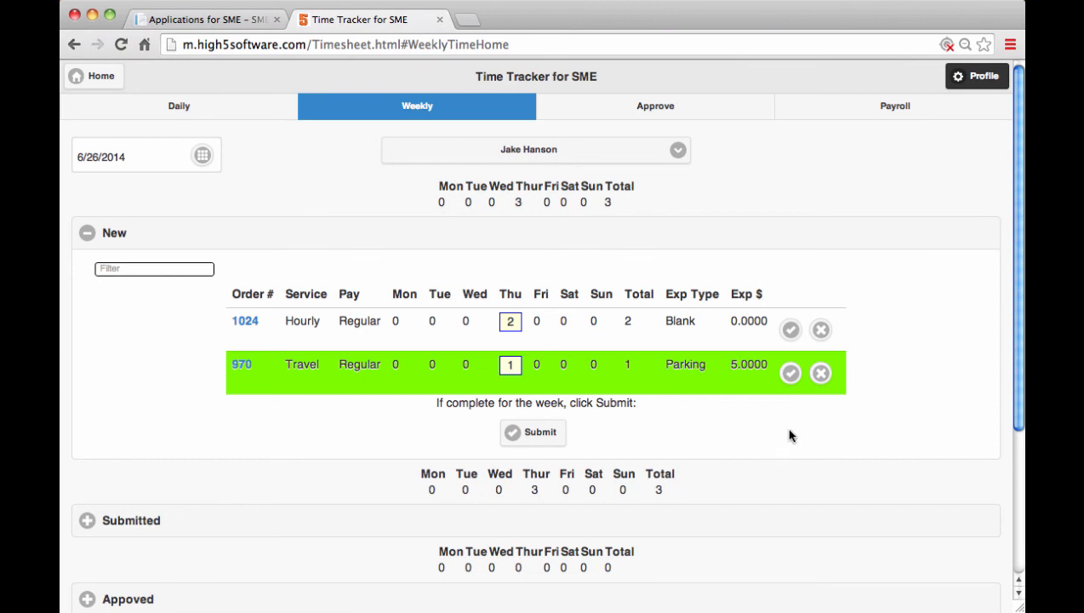
# Submit the week's new time entries, acknowledge the submission, and show the Submitted section in place of New
pyautogui.click(538, 434)
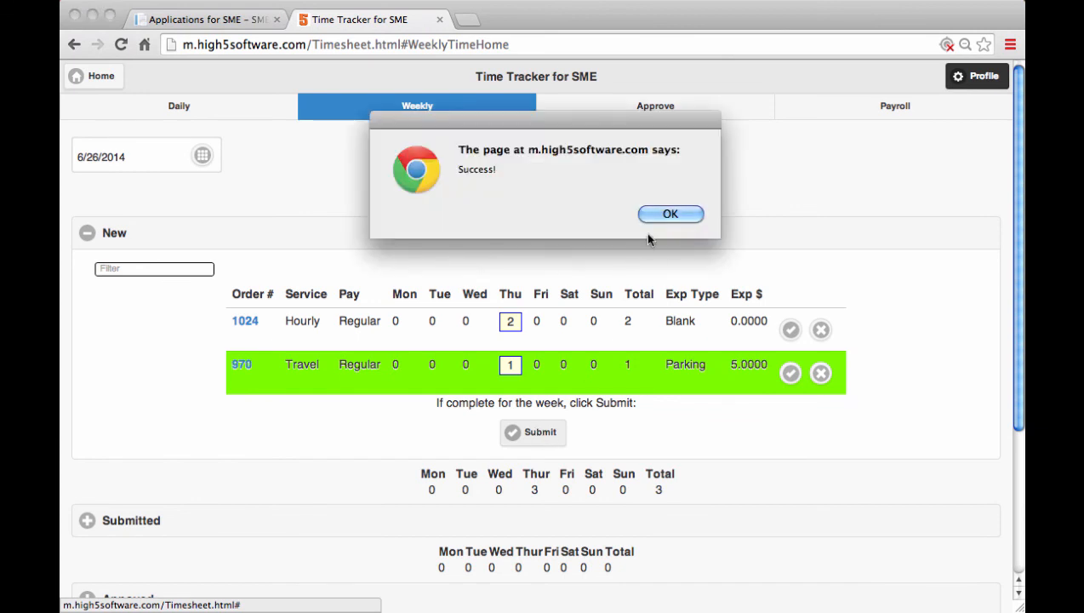
pyautogui.click(677, 214)
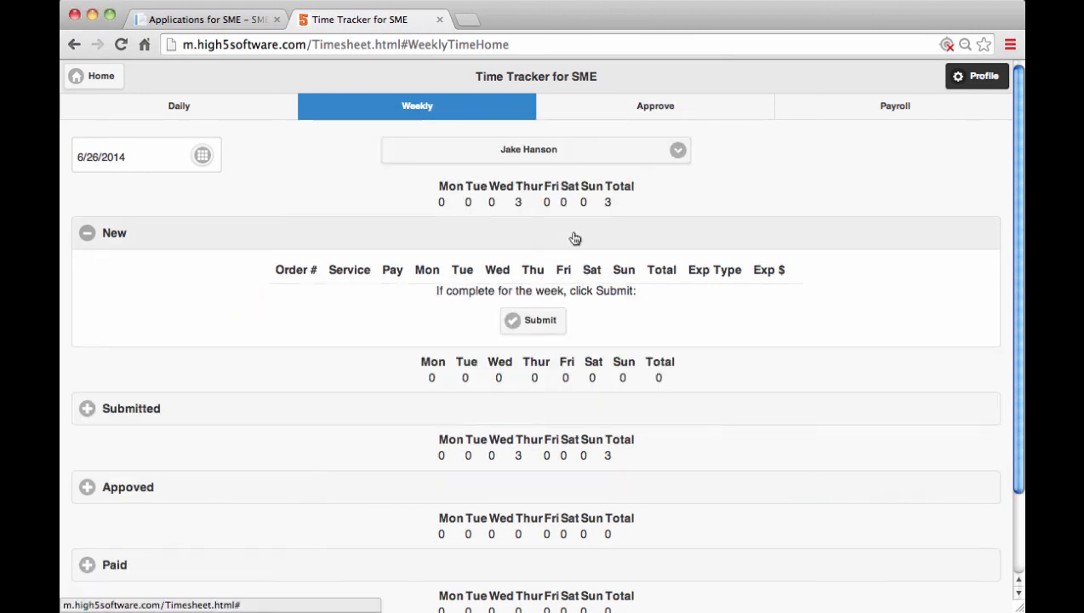
pyautogui.click(574, 237)
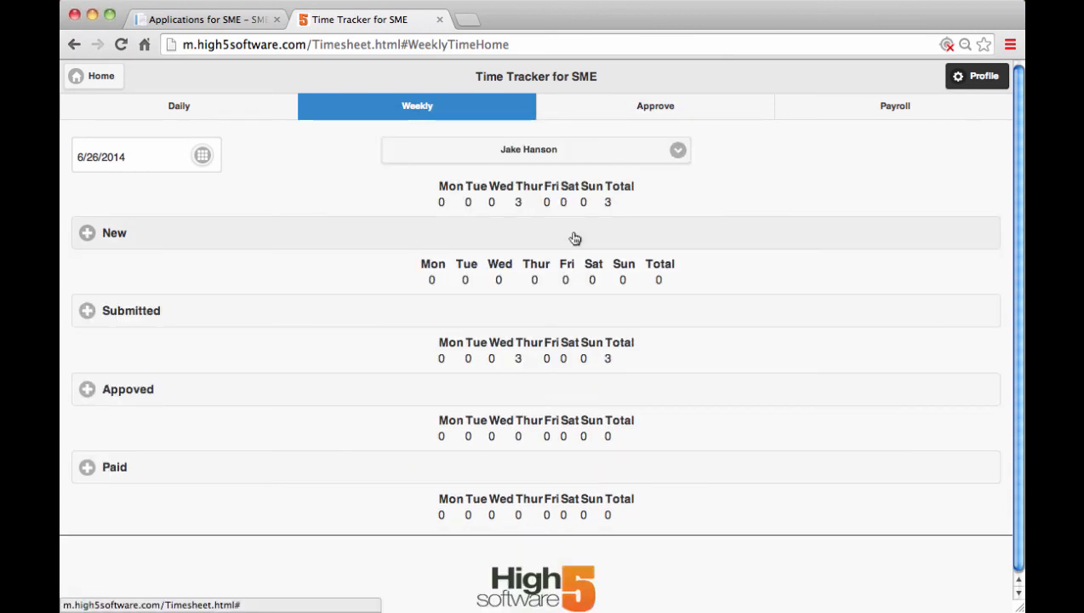
pyautogui.click(129, 312)
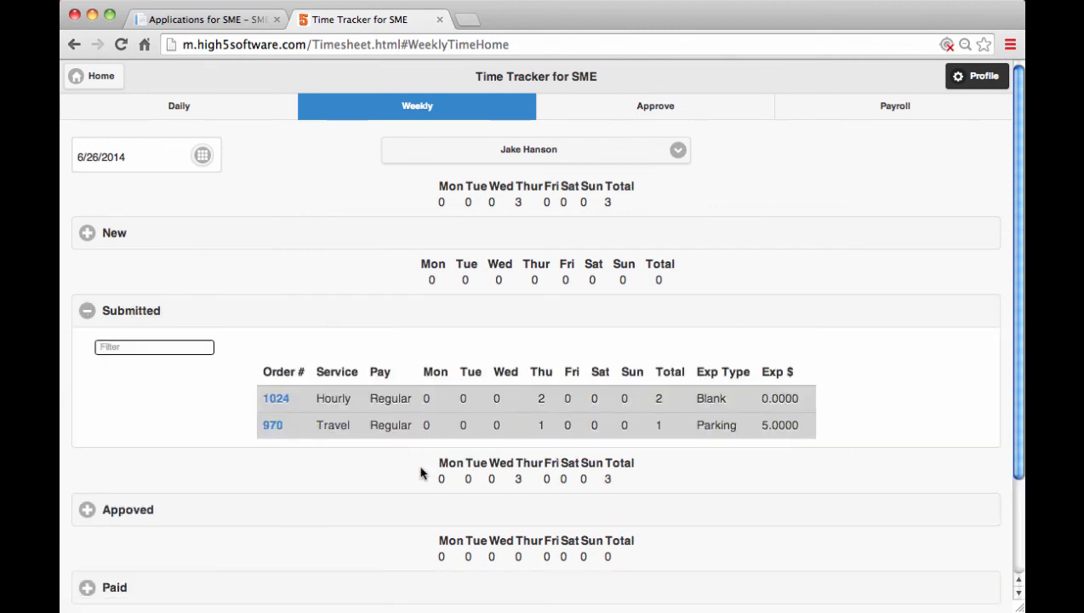